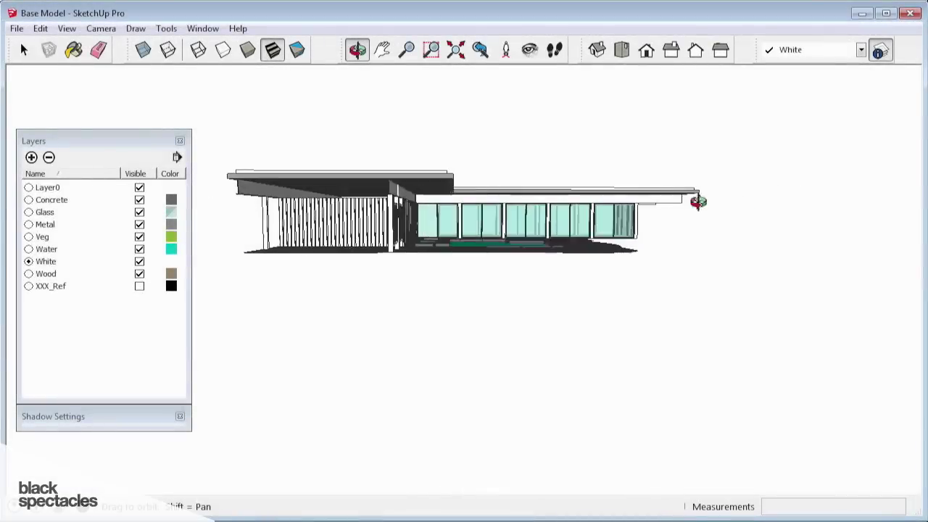
- Examine the pool-side glazing and roof overhang of the house from a low viewpoint
middle_drag(377, 234, 535, 230)
scroll(535, 230, up, 2)
scroll(609, 254, down, 3)
middle_drag(610, 255, 599, 190)
scroll(451, 238, up, 2)
scroll(642, 196, up, 5)
scroll(613, 166, up, 2)
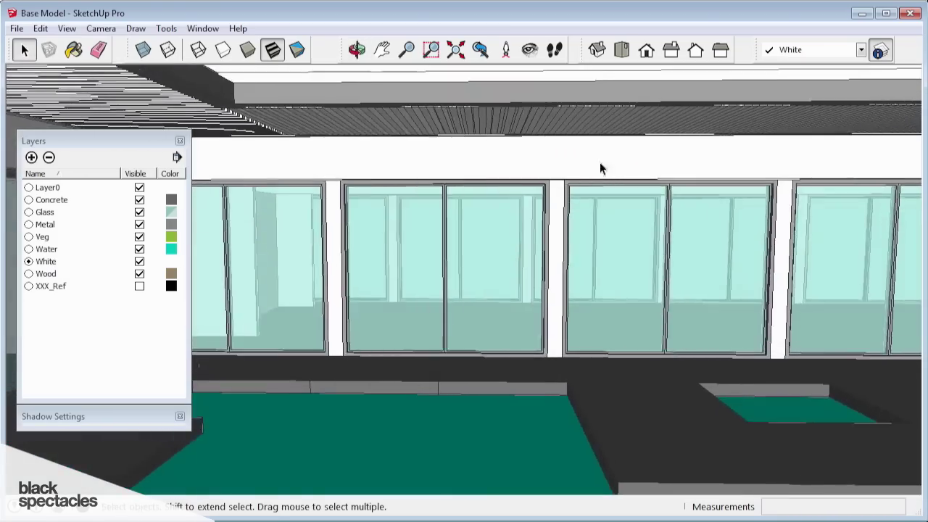
scroll(617, 166, down, 7)
- Bring the camera to a low view across the pool facing the glazed wing under the roof overhang
click(530, 49)
middle_drag(473, 387, 348, 384)
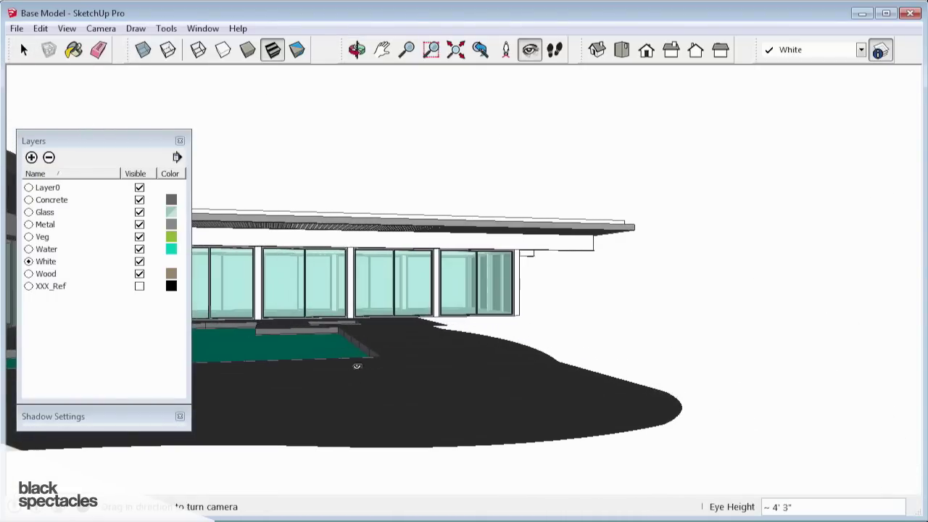
click(382, 49)
drag(443, 355, 573, 370)
middle_drag(574, 370, 356, 339)
scroll(433, 307, up, 4)
scroll(435, 306, down, 3)
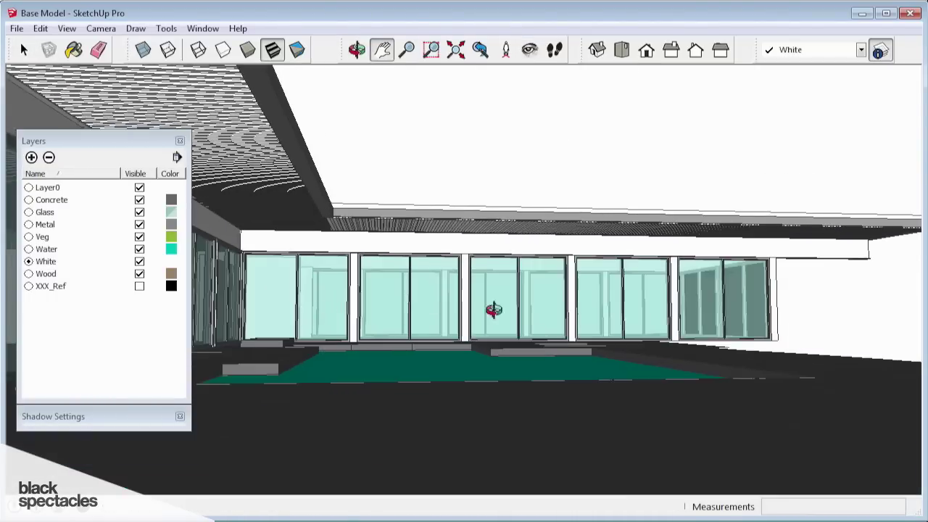
middle_drag(471, 302, 516, 302)
- Collapse the Layers palette and move it with Shadow Settings clear of the model view
click(98, 139)
drag(90, 138, 88, 76)
click(23, 51)
- Position the camera on the pool deck at an eye height of 5' 6" and turn it toward the far glazed wing
scroll(375, 232, up, 3)
shift+middle_drag(375, 232, 464, 311)
scroll(396, 331, down, 3)
scroll(451, 330, up, 1)
scroll(457, 329, down, 1)
scroll(496, 333, down, 2)
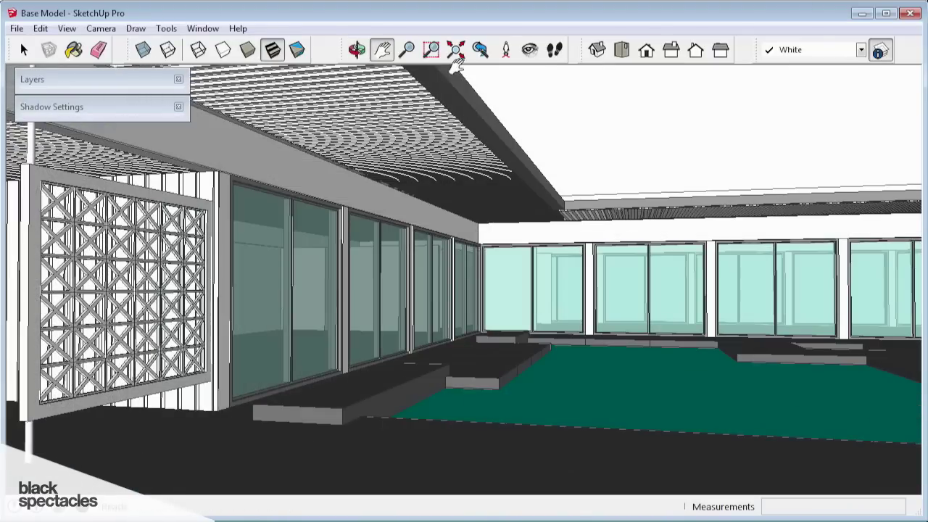
click(505, 49)
click(456, 391)
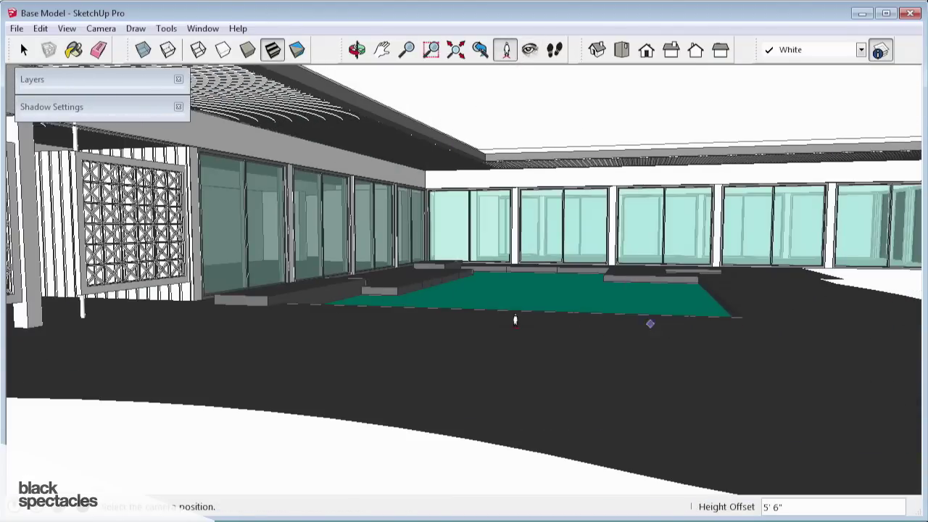
click(243, 337)
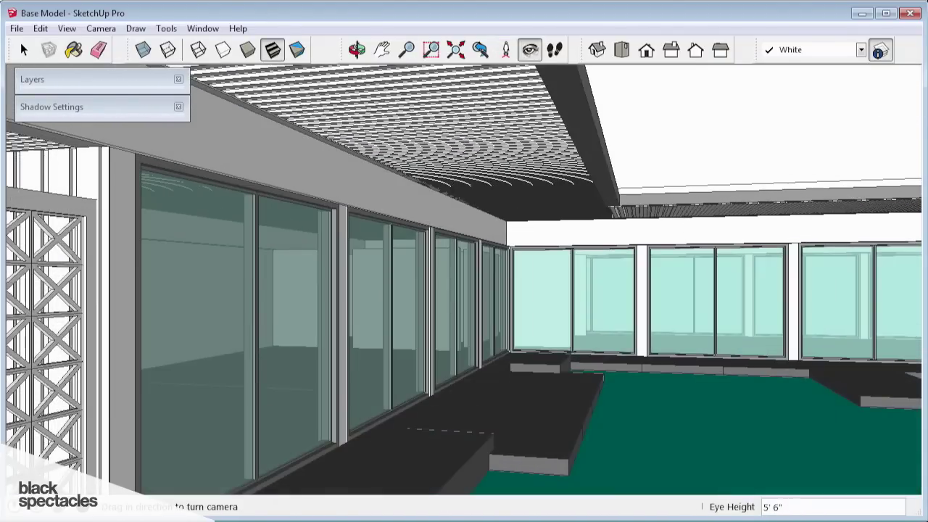
drag(331, 221, 369, 368)
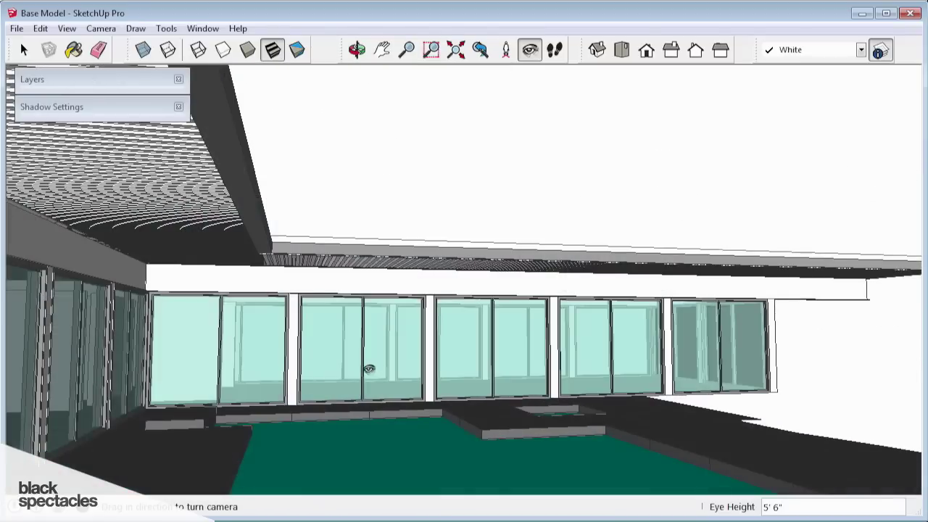
middle_drag(367, 365, 366, 349)
- Widen the camera's field of view to take in more of the pool and the slatted roof overhang
click(102, 29)
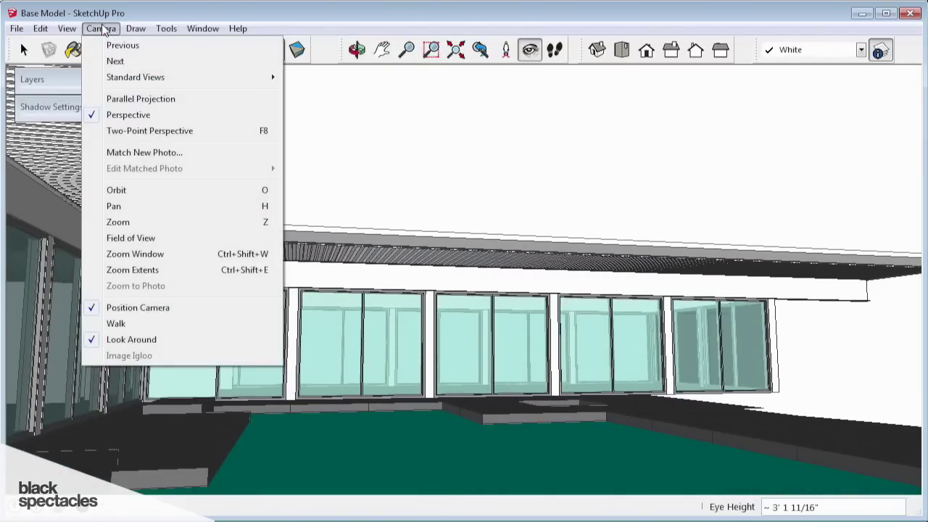
click(145, 239)
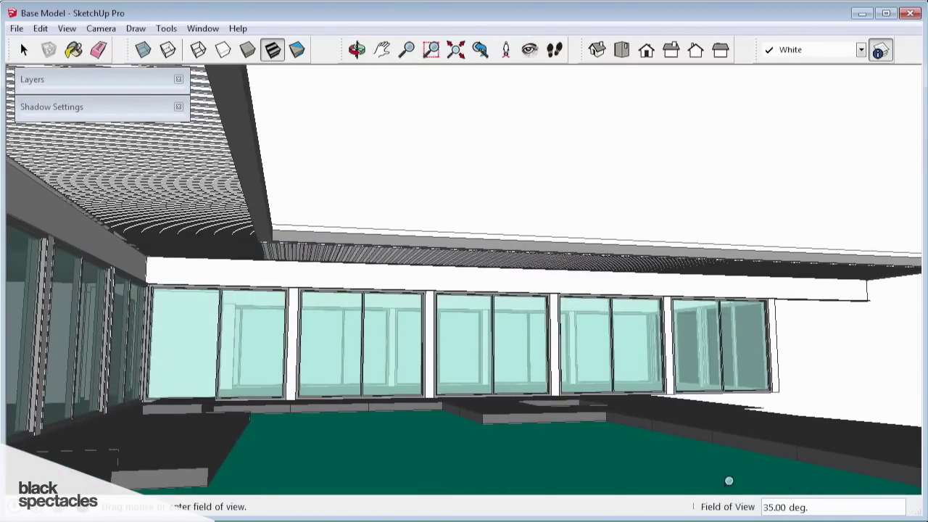
drag(434, 275, 440, 331)
key(Return)
middle_drag(352, 317, 376, 313)
scroll(373, 312, up, 1)
middle_drag(408, 348, 408, 348)
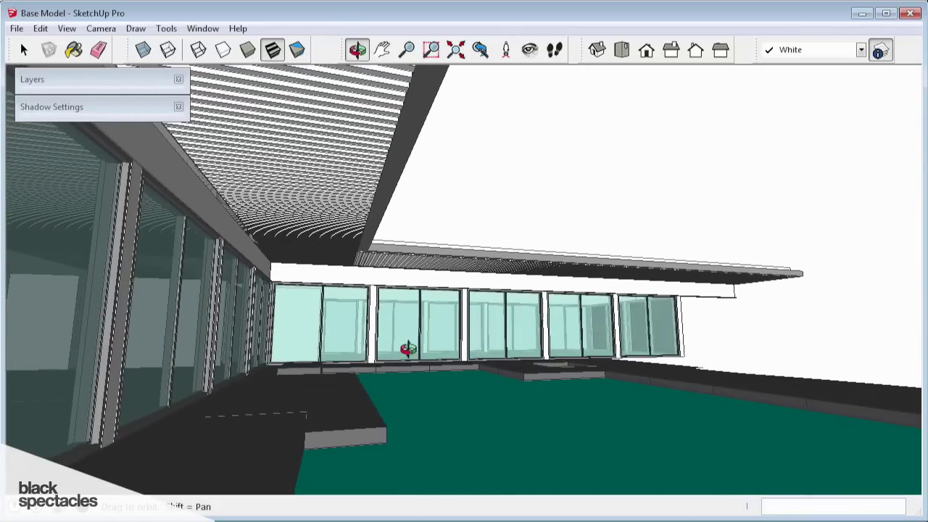
- Turn the camera to frame the whole pool with the slatted overhang leading toward the far wing's roof corner
click(530, 49)
drag(419, 270, 255, 387)
scroll(370, 346, down, 2)
middle_drag(367, 346, 348, 356)
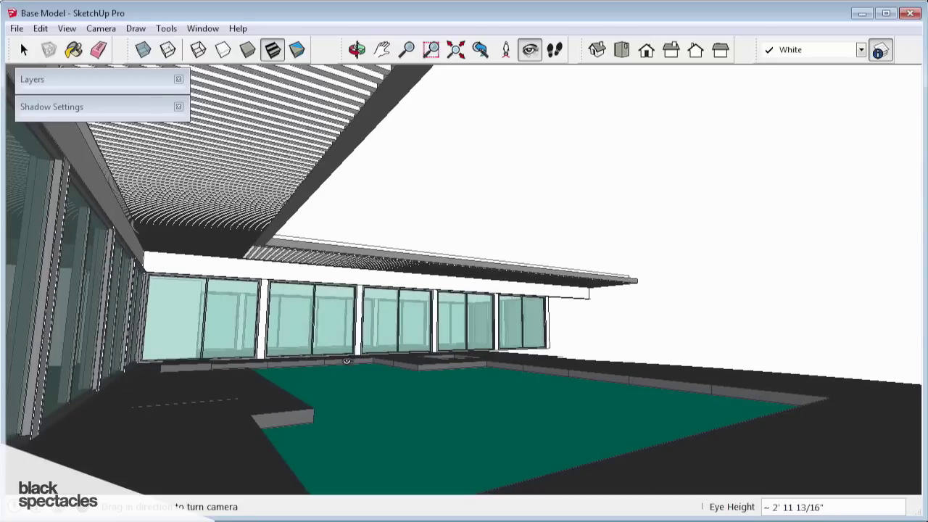
drag(385, 345, 383, 334)
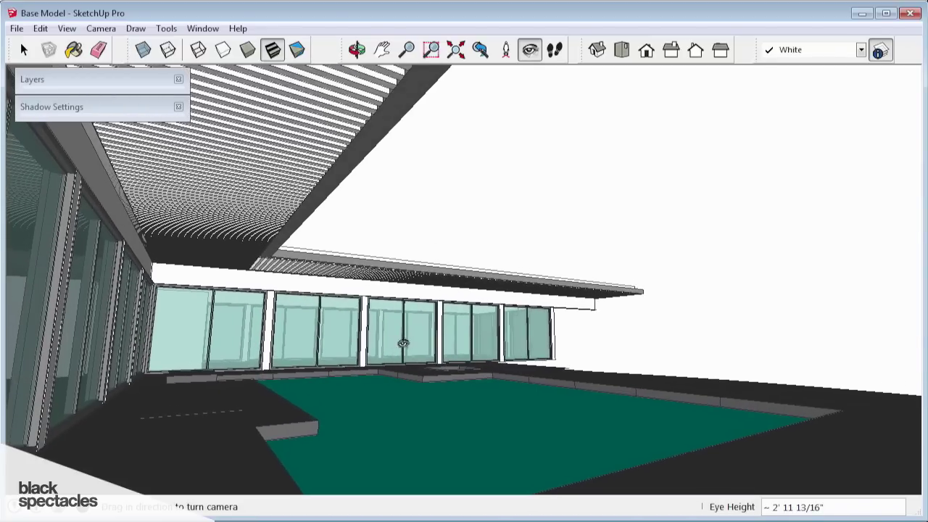
- Switch the camera to two-point perspective and fine-tune the framing of the pool and overhang
shift+middle_drag(404, 349, 288, 264)
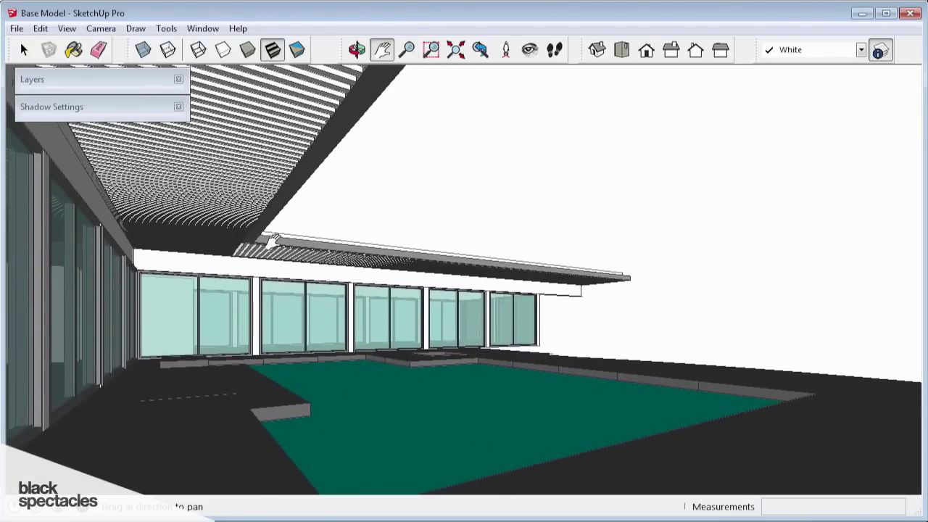
drag(392, 424, 392, 441)
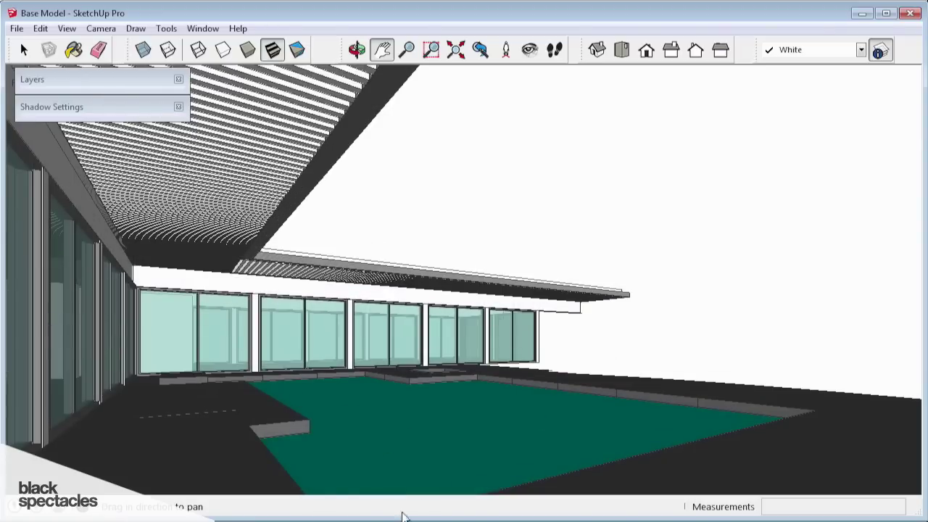
drag(469, 433, 471, 431)
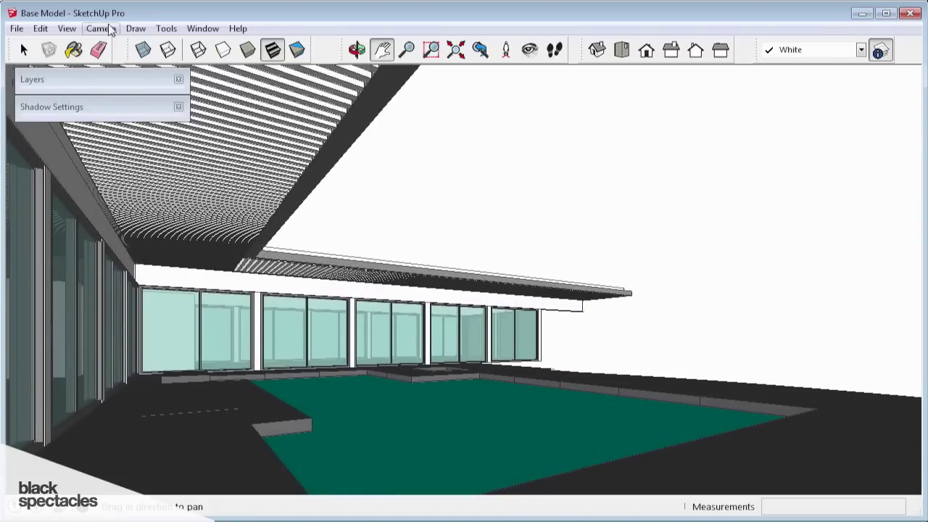
- Save the framed pool view as a new scene, updating the selected style, and tidy up the palettes
click(199, 29)
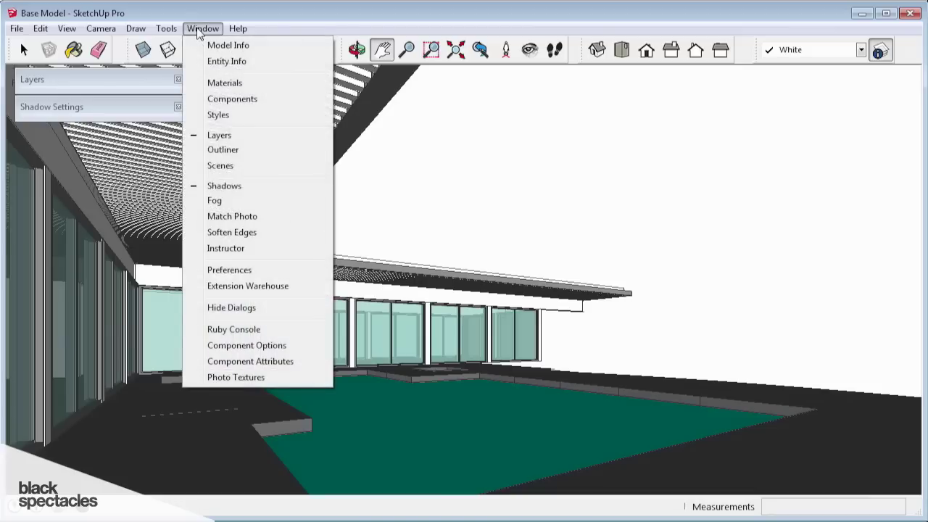
click(219, 166)
drag(378, 186, 554, 147)
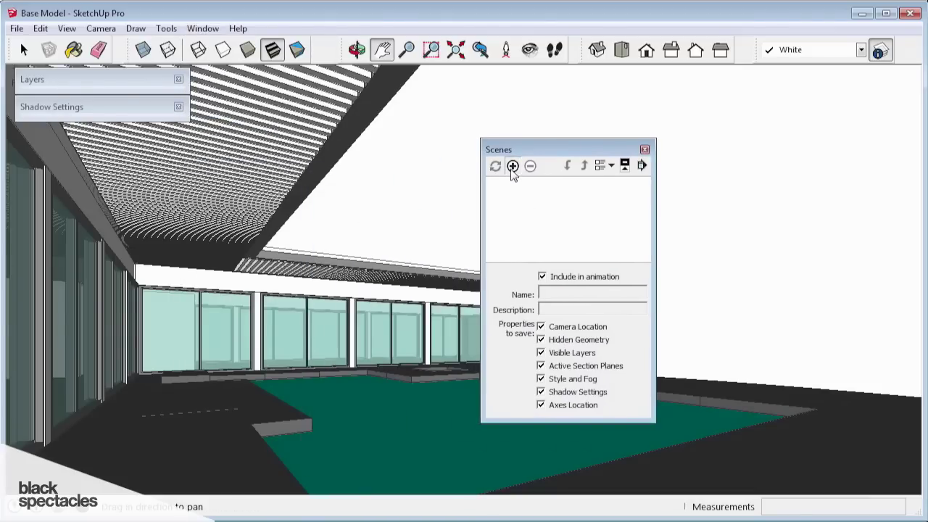
click(512, 166)
click(527, 291)
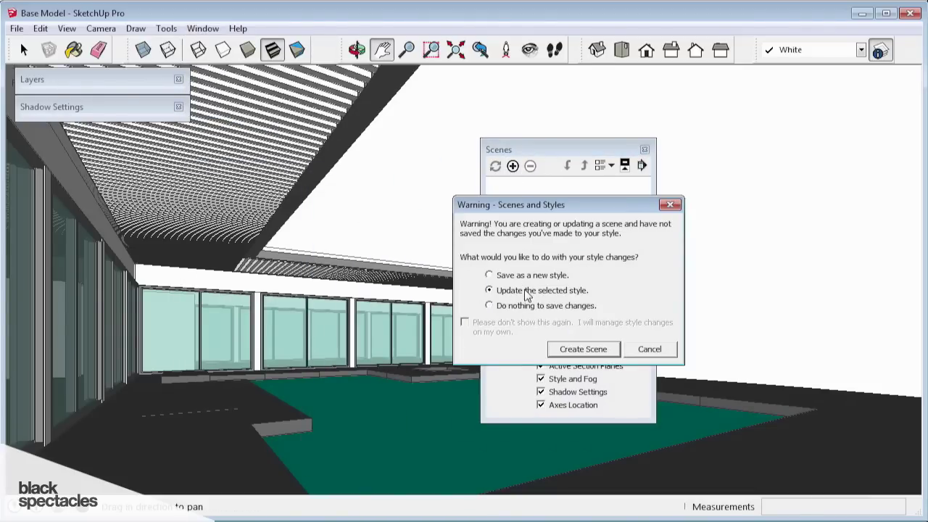
click(583, 350)
drag(67, 87, 76, 106)
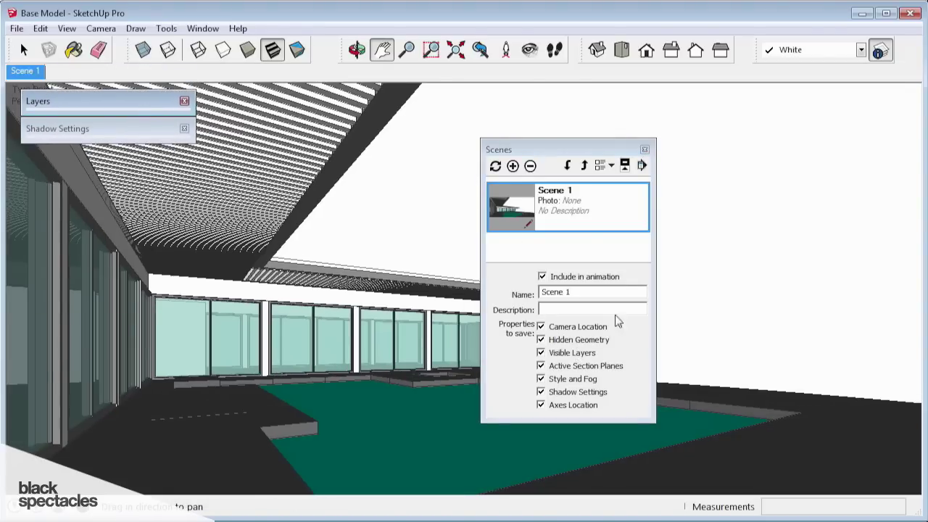
click(645, 149)
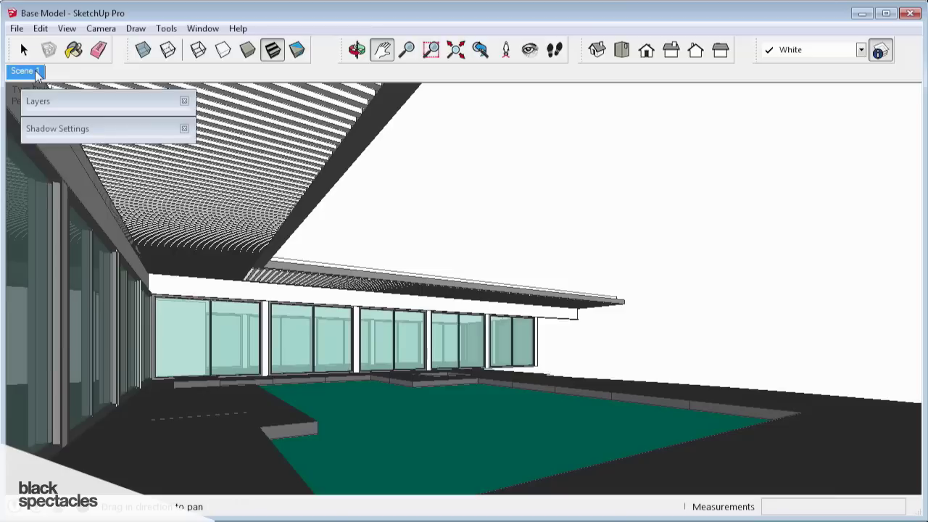
right_click(35, 71)
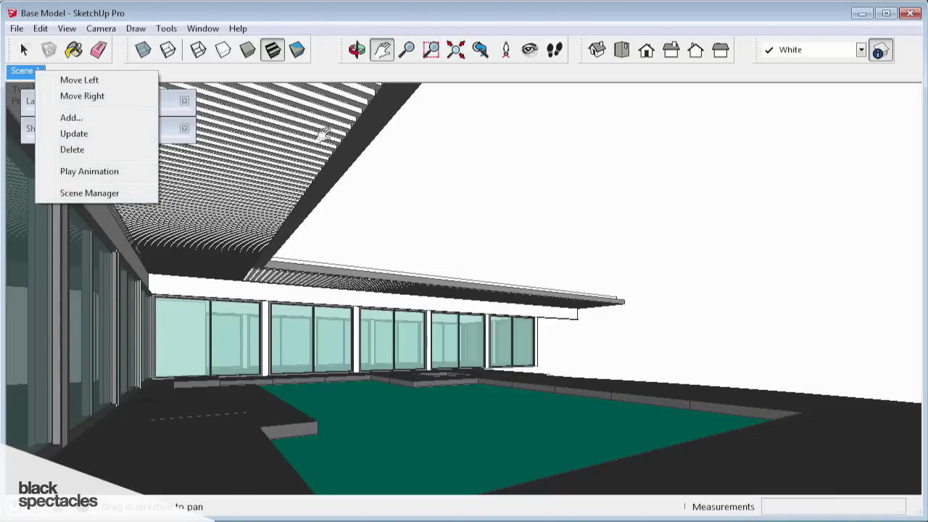
click(589, 234)
key(space)
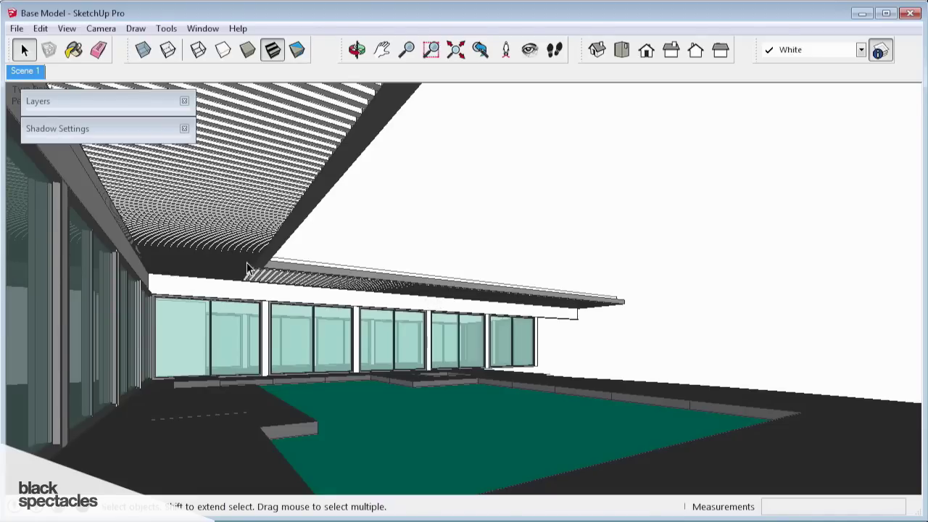
- Expand the shadow settings and enable using the sun for shading
click(204, 30)
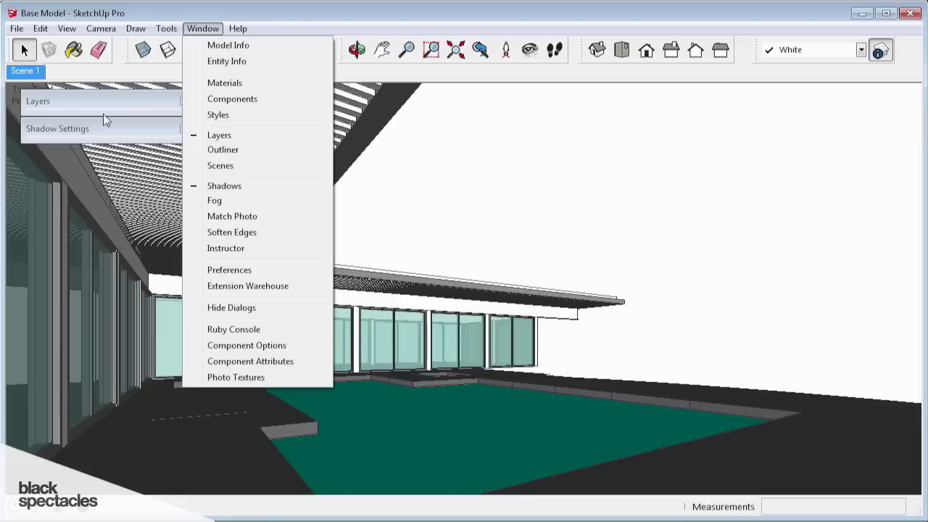
click(225, 187)
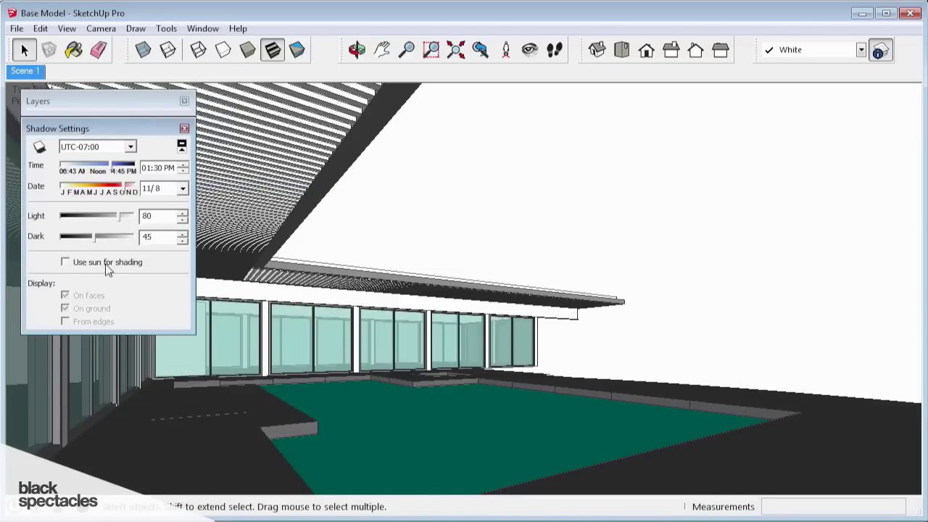
click(65, 262)
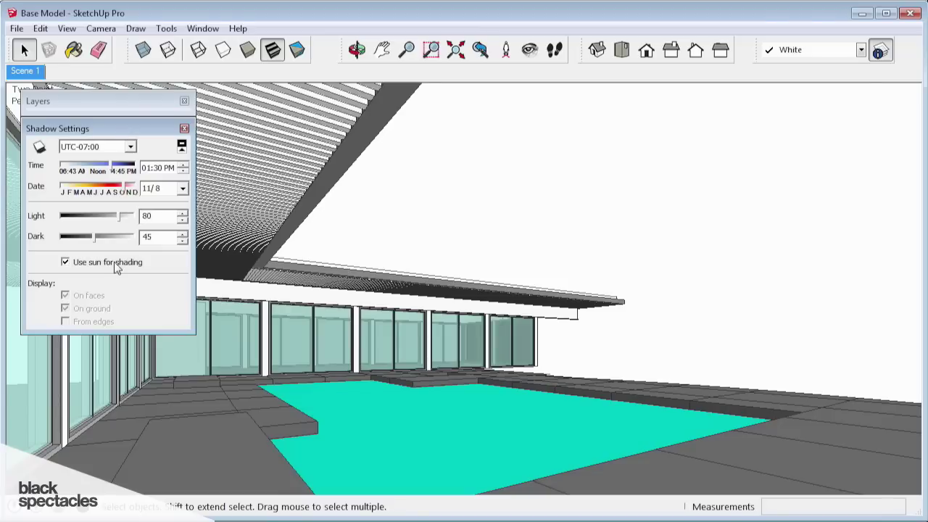
- Look through the available UTC time zones in the shadow settings
click(131, 146)
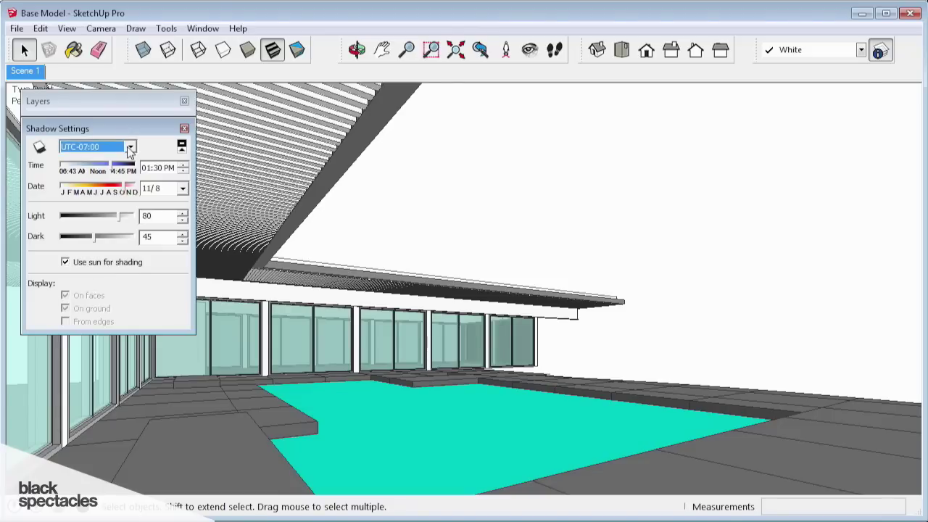
scroll(131, 225, down, 3)
drag(128, 217, 127, 242)
click(143, 144)
click(131, 147)
drag(134, 211, 131, 307)
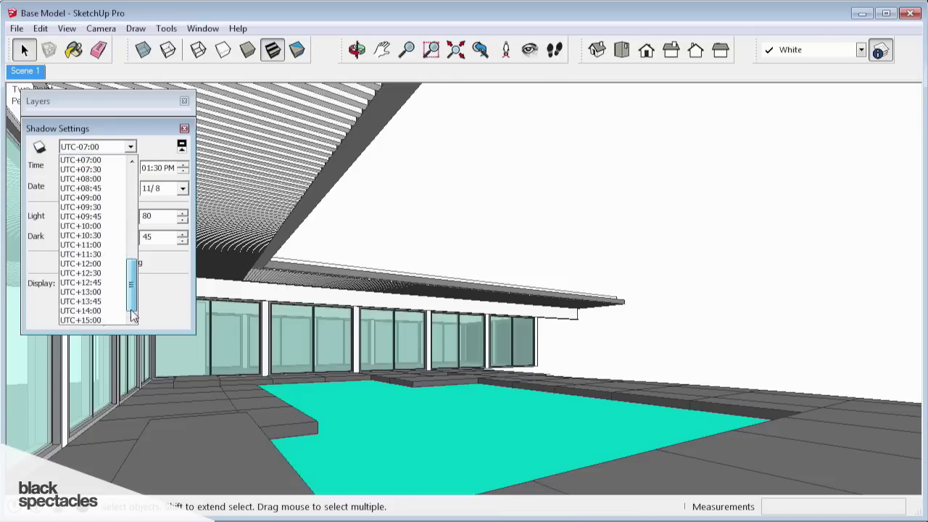
click(130, 148)
- Set the sun to 1:04 PM on 9/17 and update the saved scene with these settings
mouse_move(107, 178)
mouse_down()
mouse_move(62, 174)
mouse_move(121, 182)
mouse_move(95, 182)
mouse_move(108, 184)
mouse_move(102, 227)
mouse_up()
click(115, 190)
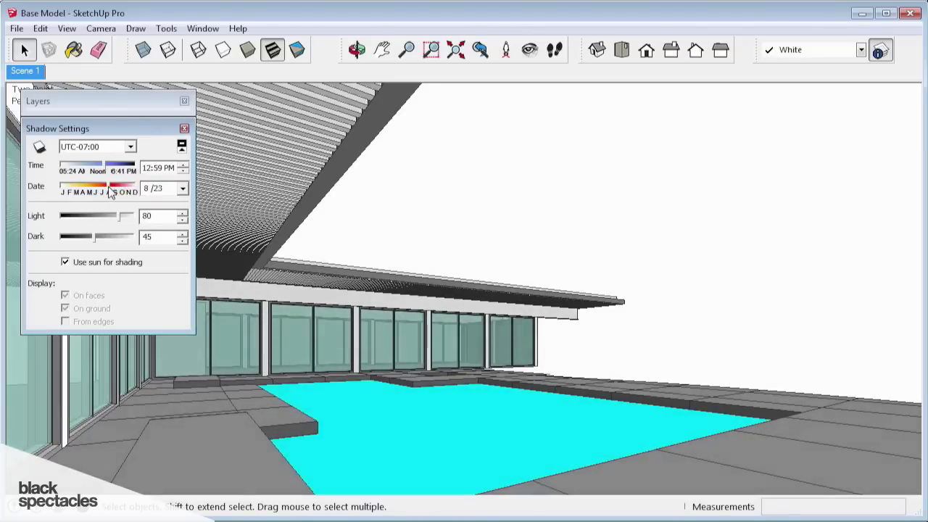
right_click(32, 71)
click(80, 133)
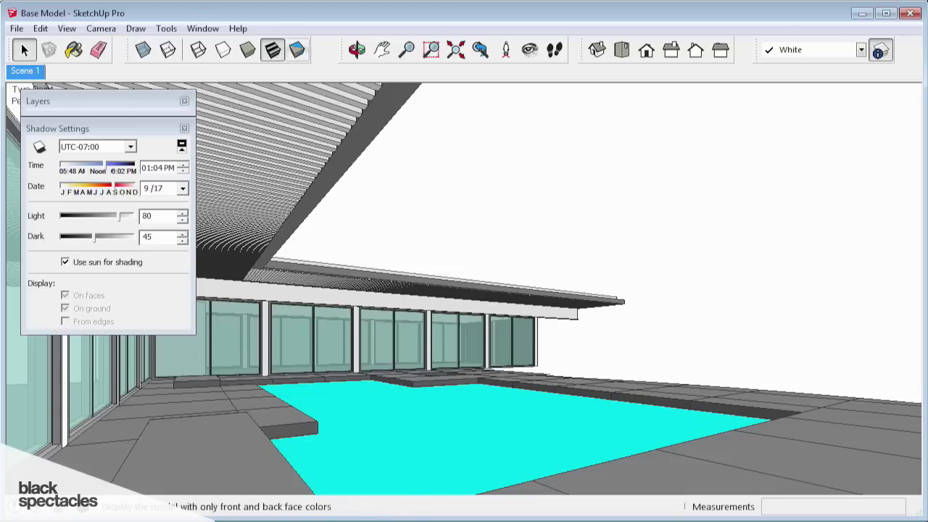
- Turn on shadows and try an early sun at 6:38 AM with Light set to 66
click(40, 148)
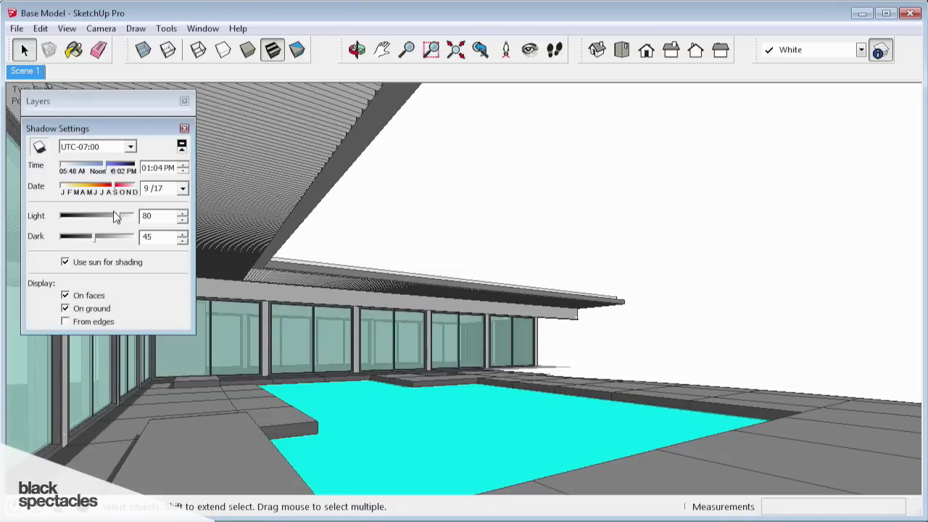
drag(105, 171, 72, 180)
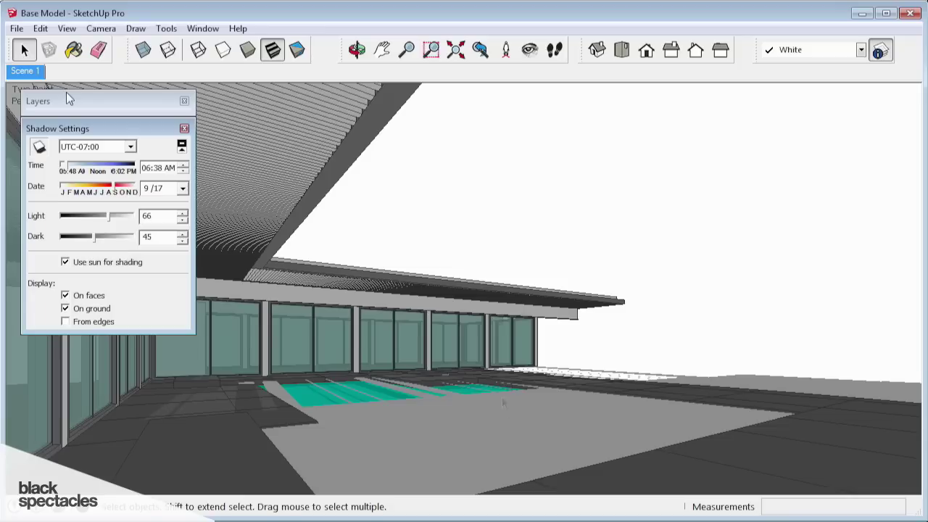
- Turn off shadows on the ground and set the sun to 11:42 AM on 8/30
click(65, 308)
mouse_move(72, 168)
mouse_down()
mouse_move(62, 167)
mouse_move(77, 169)
mouse_move(89, 203)
mouse_move(109, 187)
mouse_up()
drag(88, 167, 97, 173)
- Examine up close how the shadows fall on the far wing's corner and roof overhang
middle_drag(570, 389, 431, 408)
scroll(556, 347, up, 4)
middle_drag(556, 347, 765, 416)
scroll(765, 416, up, 4)
click(529, 49)
drag(590, 298, 767, 407)
middle_drag(747, 412, 700, 440)
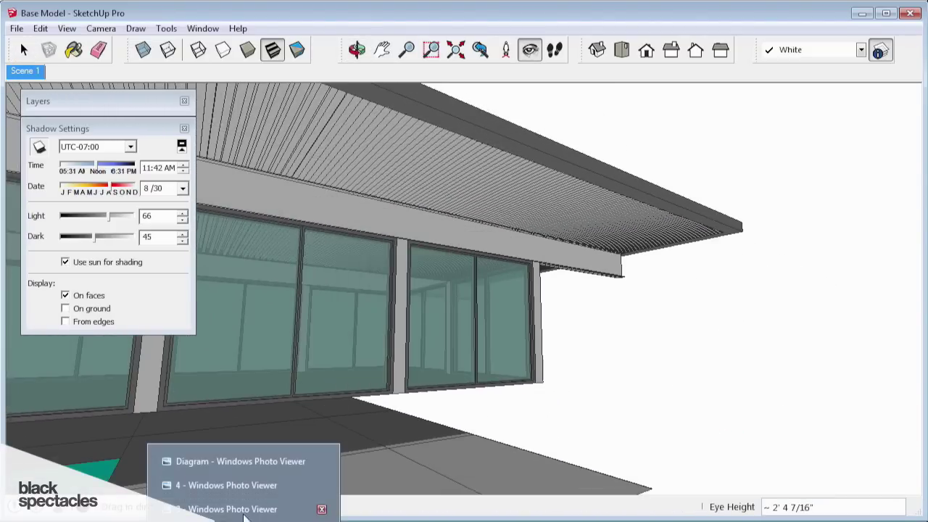
- Switch to Windows Photo Viewer at image 3 and look through the following example views of the house
click(231, 509)
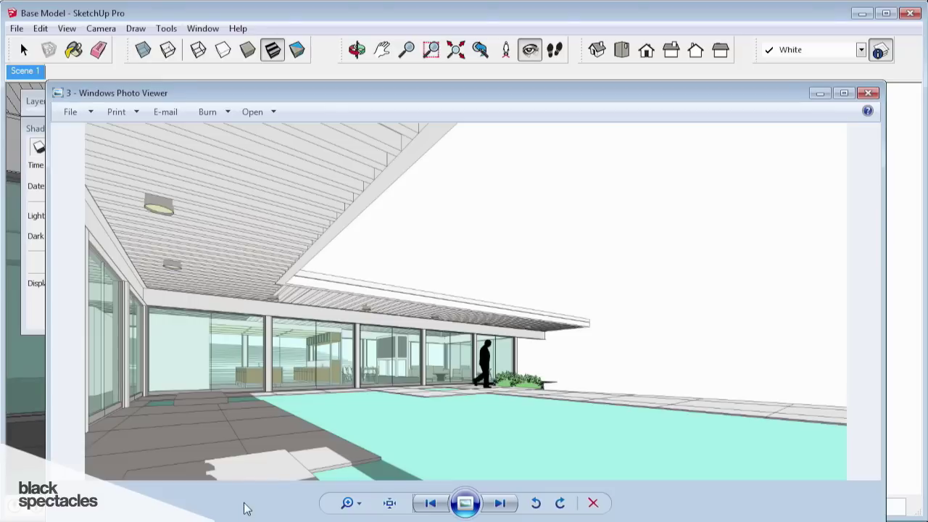
click(500, 503)
click(500, 503)
click(500, 503)
click(500, 503)
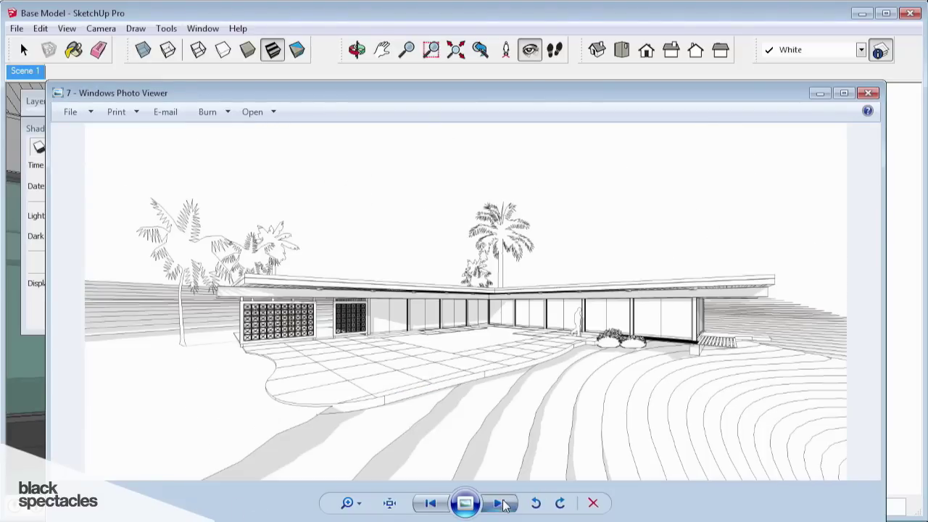
click(500, 503)
click(500, 503)
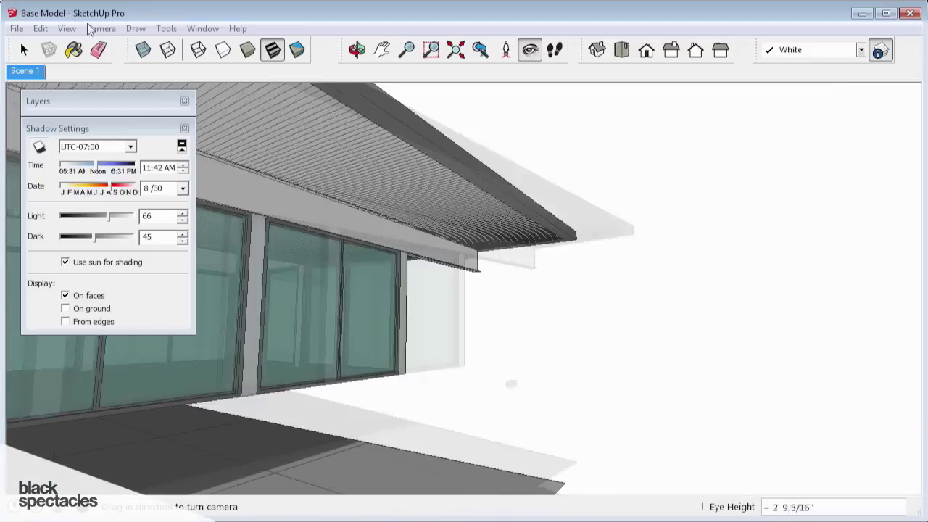
- Switch the close-up of the far wing's corner to two-point perspective and move the sun to an afternoon time
click(101, 29)
click(141, 132)
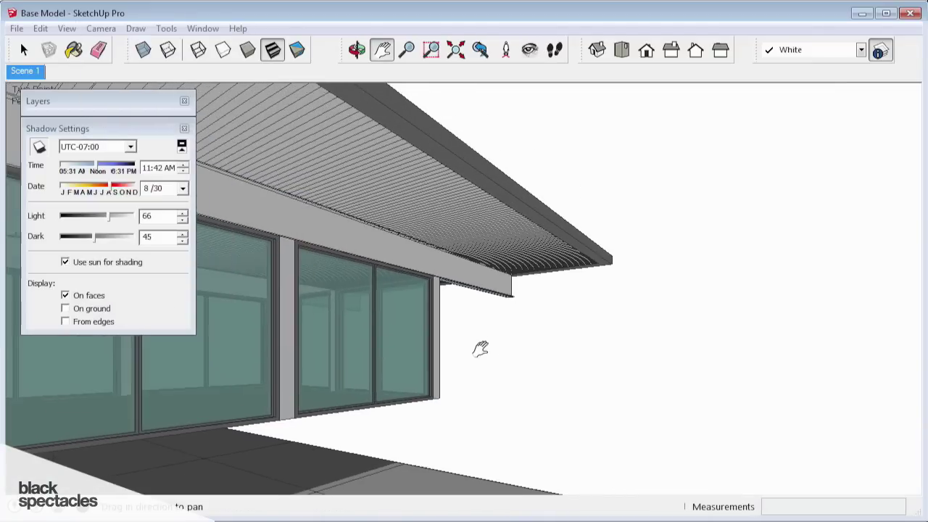
mouse_move(108, 169)
mouse_down()
mouse_move(127, 168)
mouse_move(114, 168)
mouse_up()
- Add the two-point corner close-up as a new scene and compare it with the pool courtyard scene
right_click(24, 70)
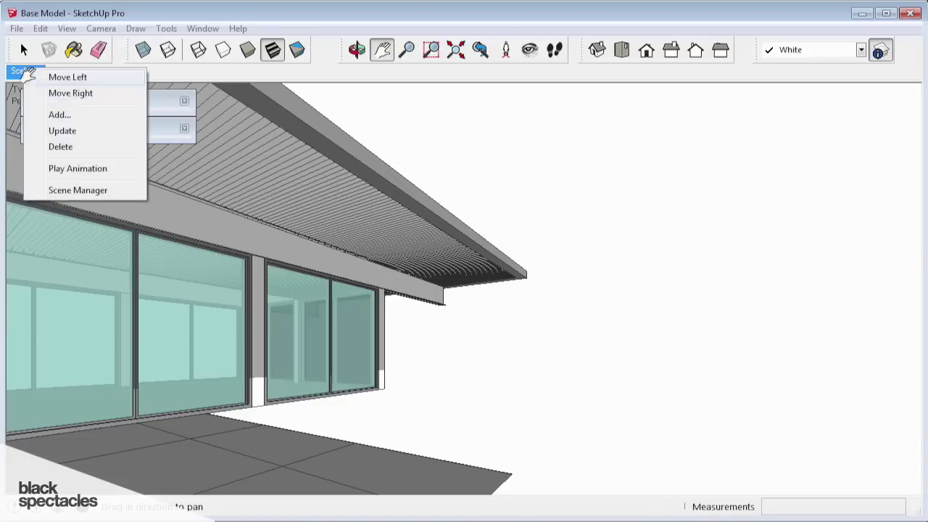
click(56, 115)
click(25, 71)
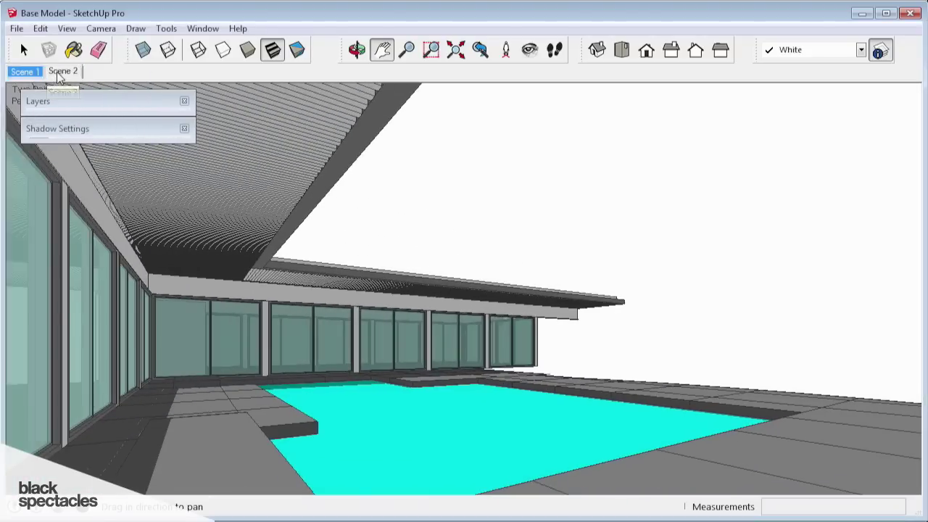
click(60, 74)
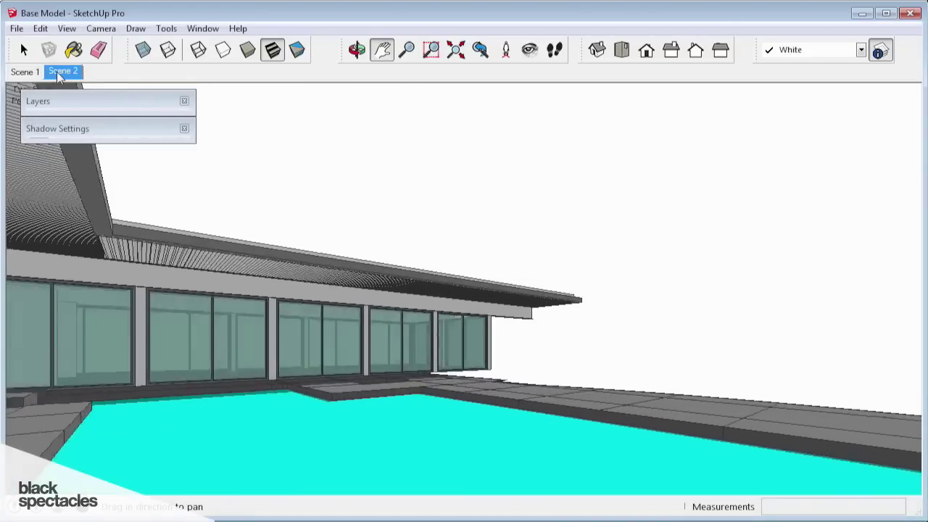
- Orbit out to view the whole pool courtyard, and recall Scene 1 and Scene 2 to check their saved views
middle_drag(595, 362, 486, 242)
scroll(399, 450, down, 10)
scroll(342, 254, down, 3)
scroll(486, 242, up, 5)
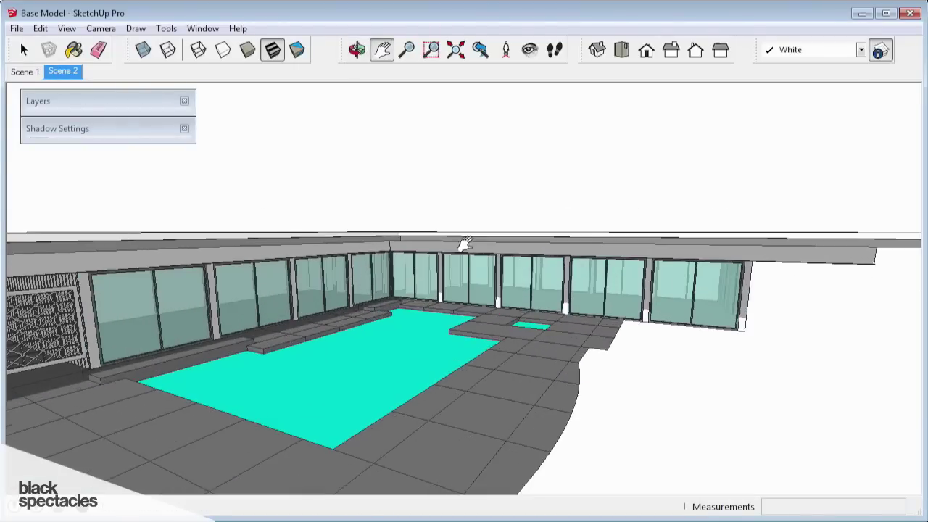
click(25, 74)
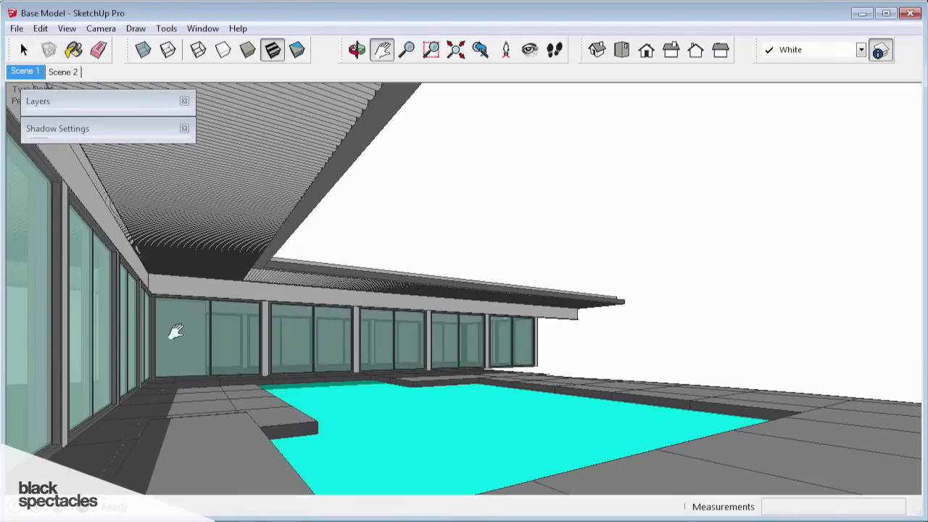
click(69, 72)
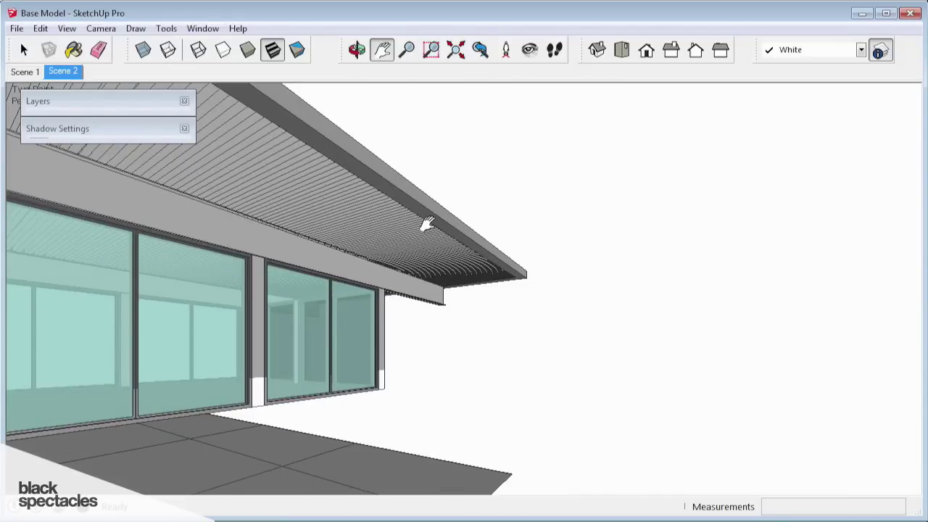
- Reframe the view on the far wing's glass facade and roof overhang, with the pool's corner in the foreground
middle_drag(369, 259, 522, 274)
scroll(522, 273, up, 4)
middle_drag(725, 274, 475, 270)
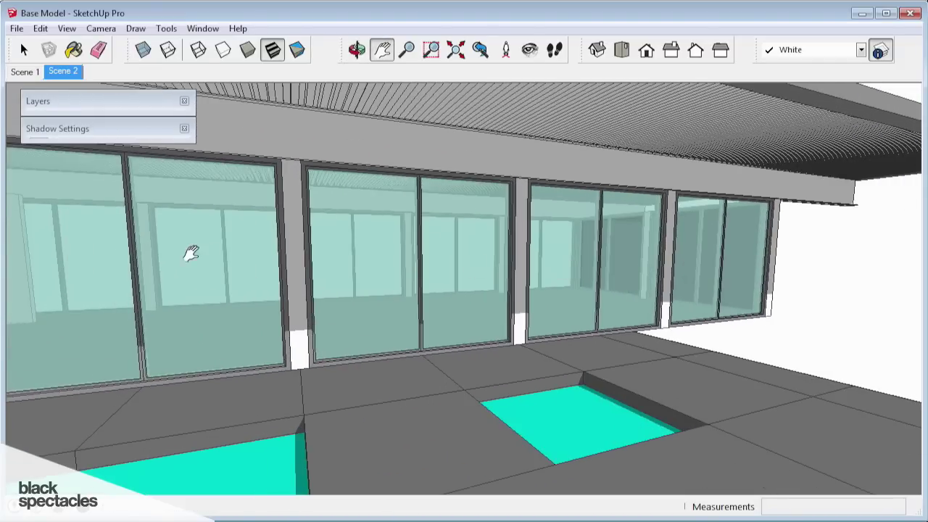
scroll(337, 259, down, 3)
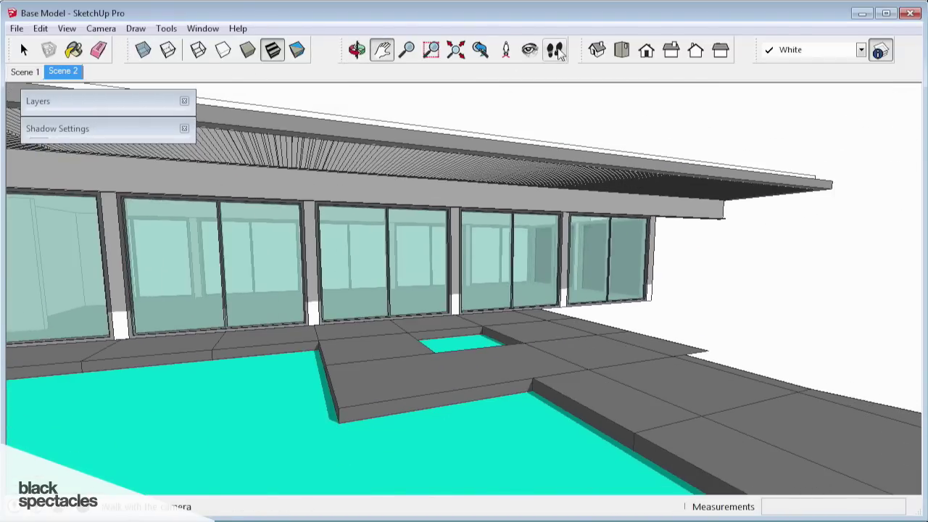